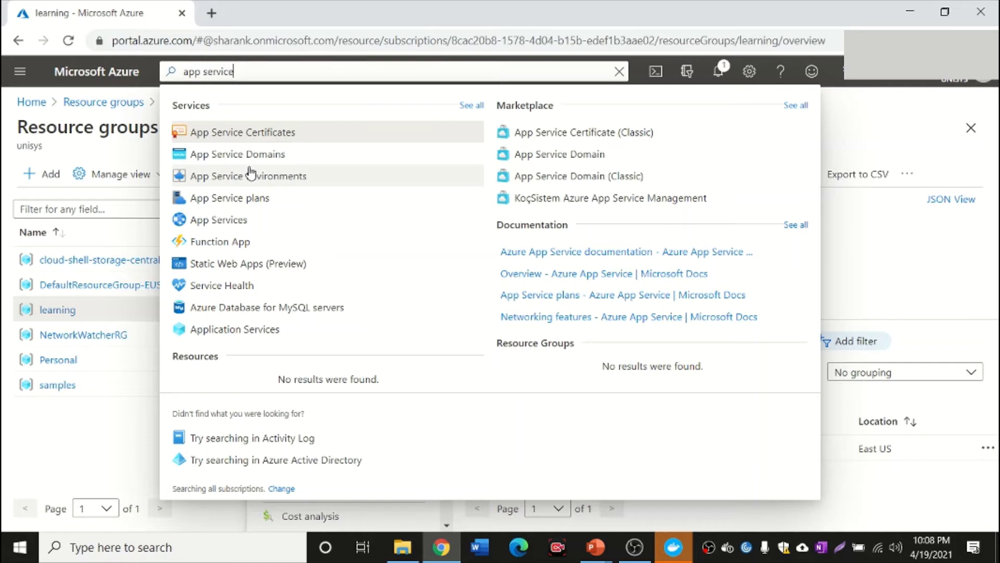
Start creating a web app in App Services and assign it to the learning resource group
click(191, 226)
mouse_move(426, 545)
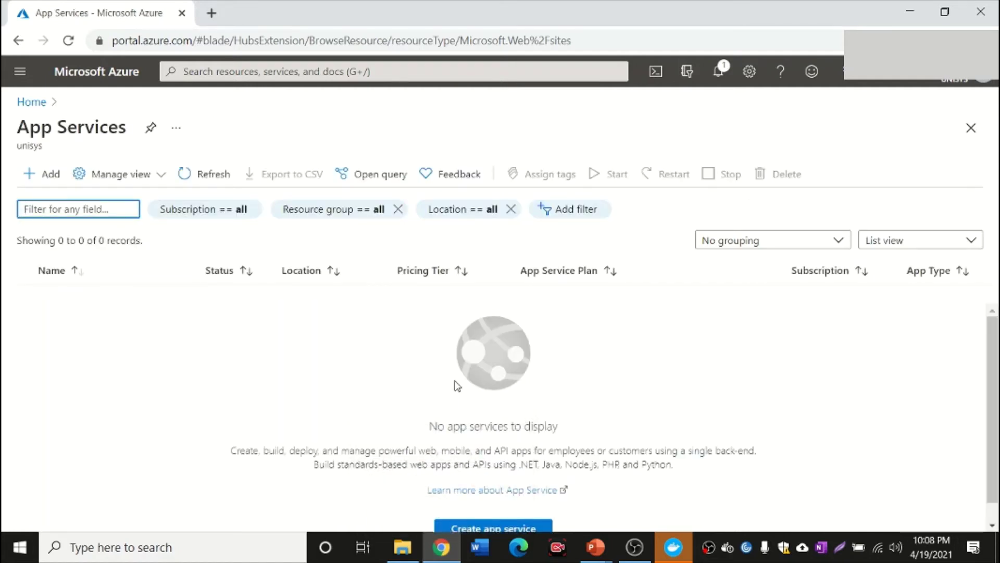
click(51, 174)
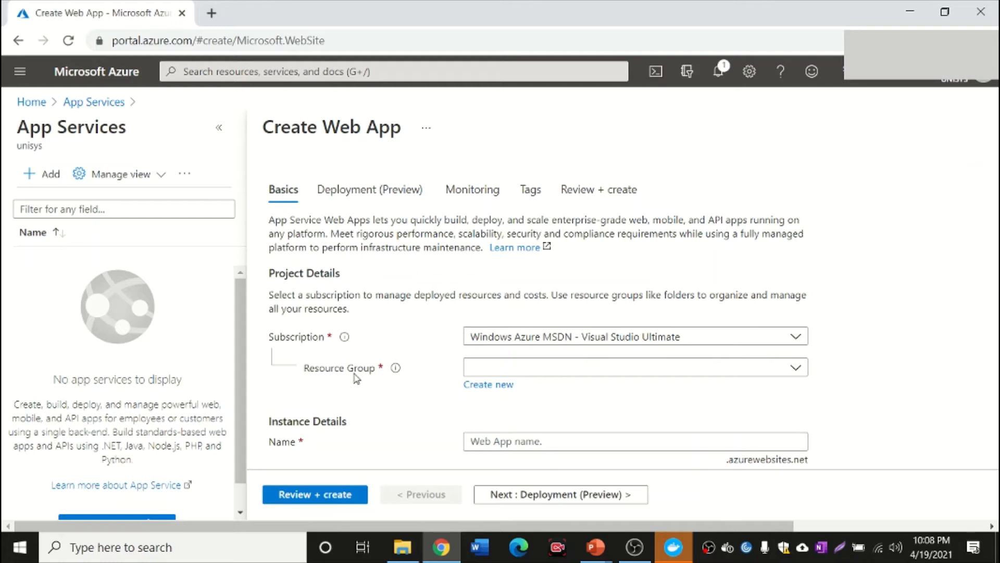
click(559, 373)
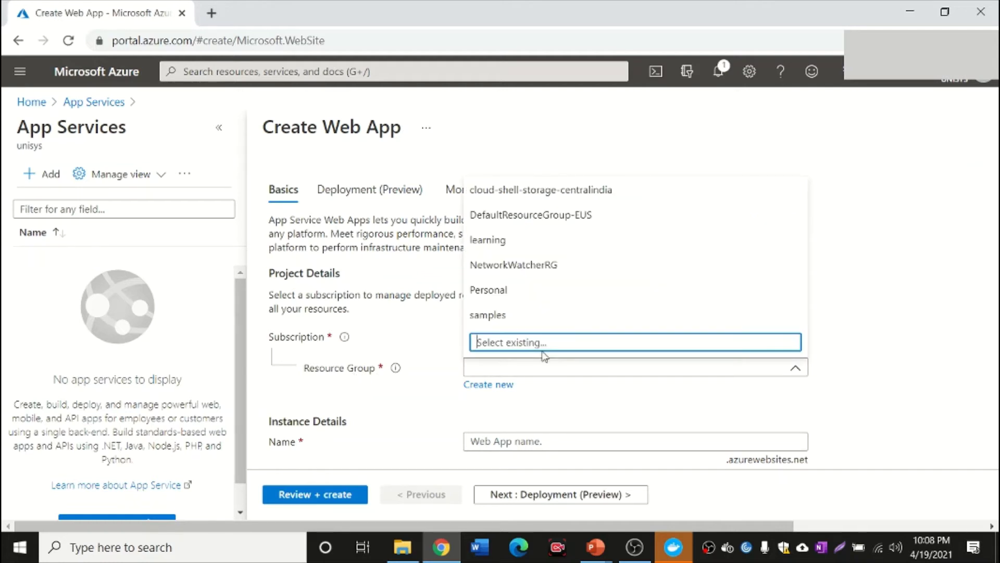
click(518, 243)
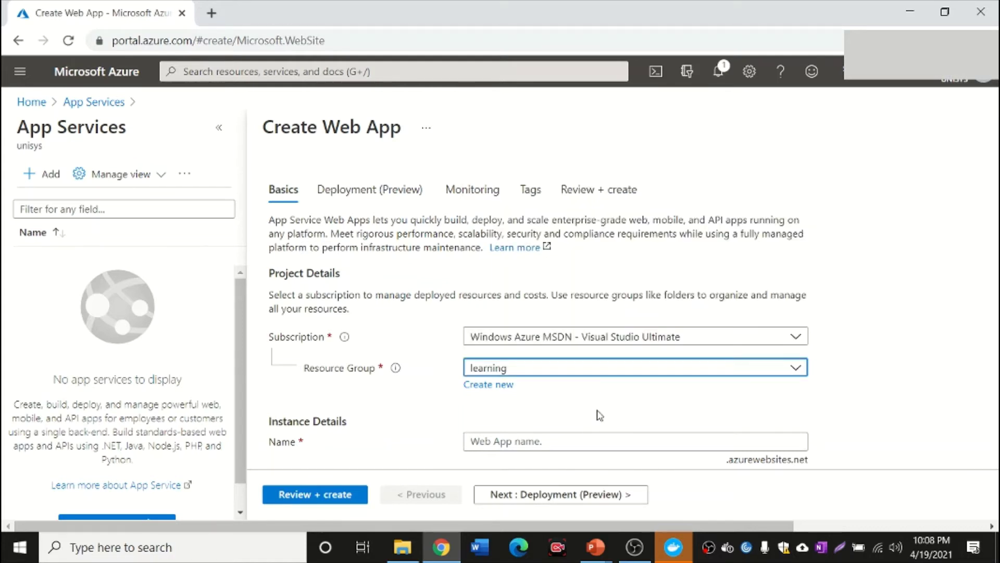
Name the web app azurefunsharan in the instance details
scroll(520, 291, down, 3)
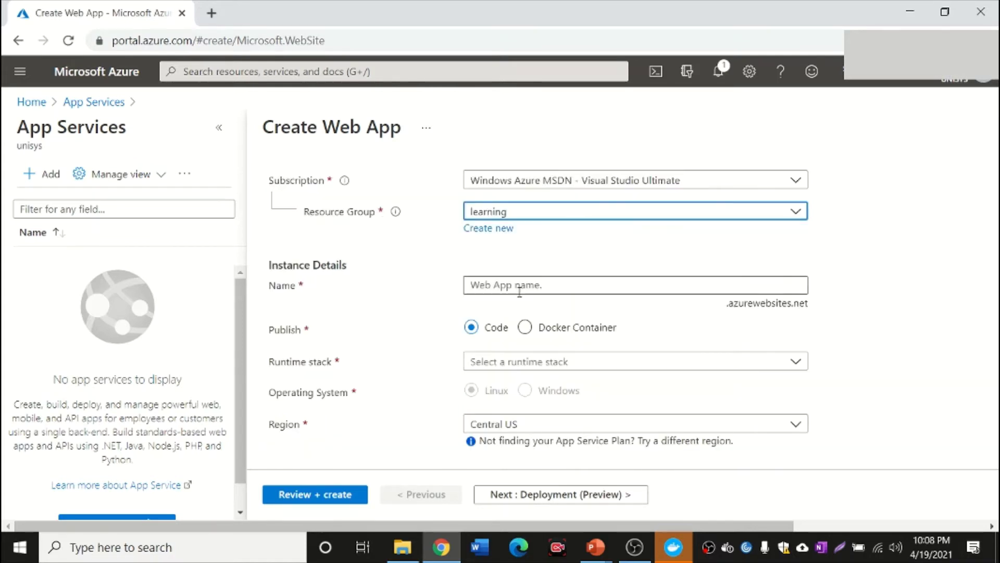
click(519, 292)
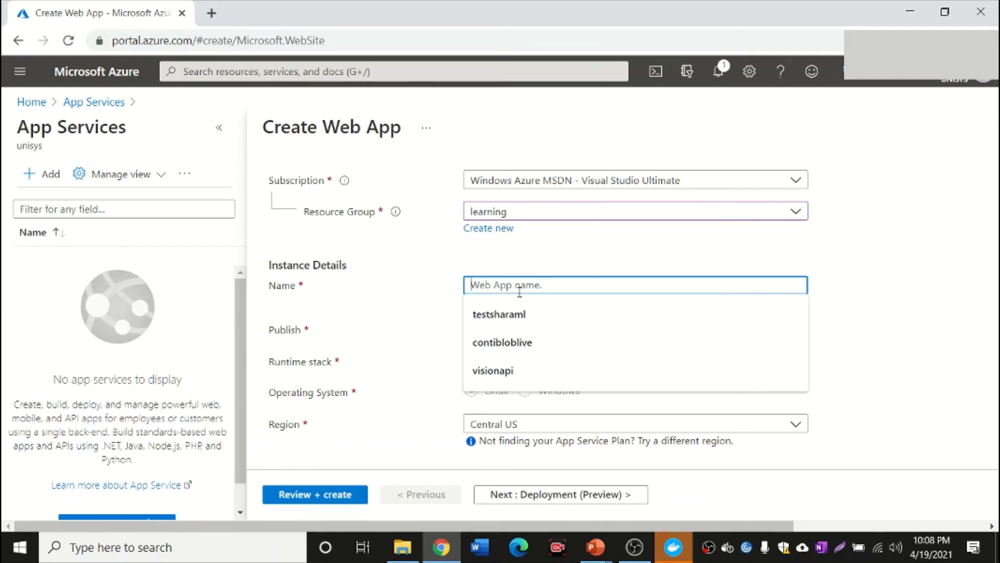
text(azurefi)
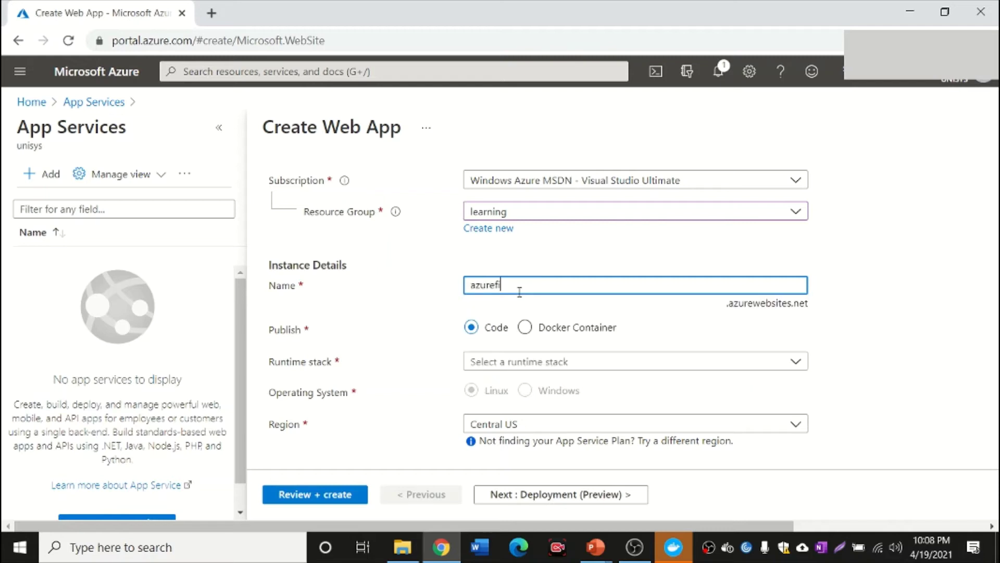
text(unsharan)
Look through the available runtime stacks and try the Docker Container publish option before returning to Code
click(501, 367)
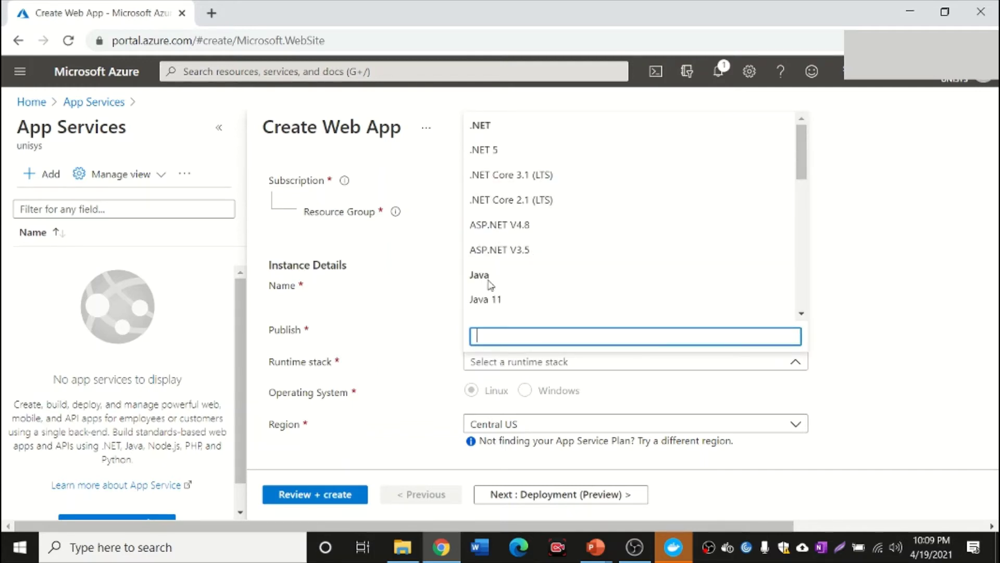
scroll(490, 284, down, 6)
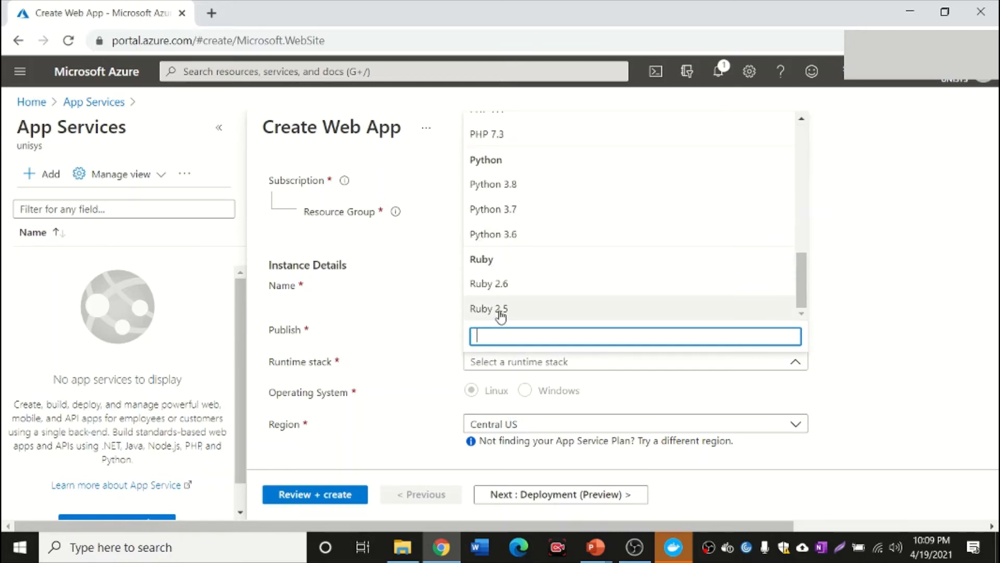
click(837, 279)
click(543, 333)
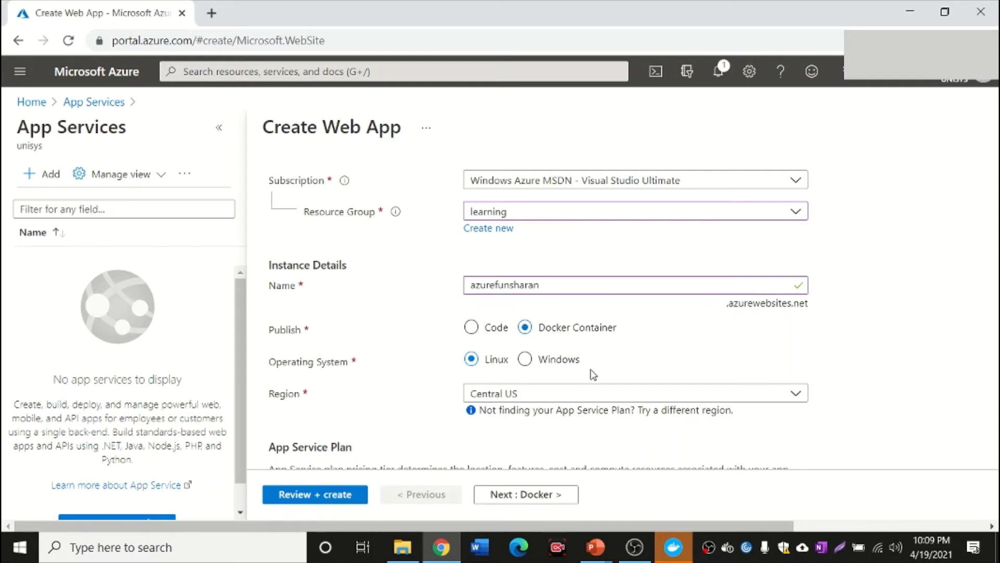
click(478, 336)
Set the web app's runtime stack to .NET 5 and its region to Central India
click(521, 361)
click(550, 155)
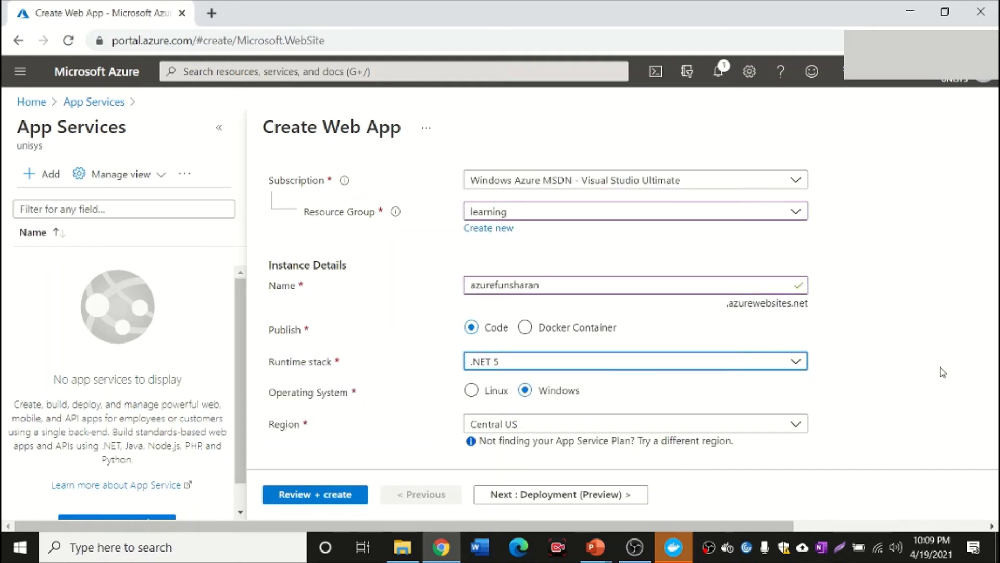
scroll(781, 365, down, 2)
click(685, 353)
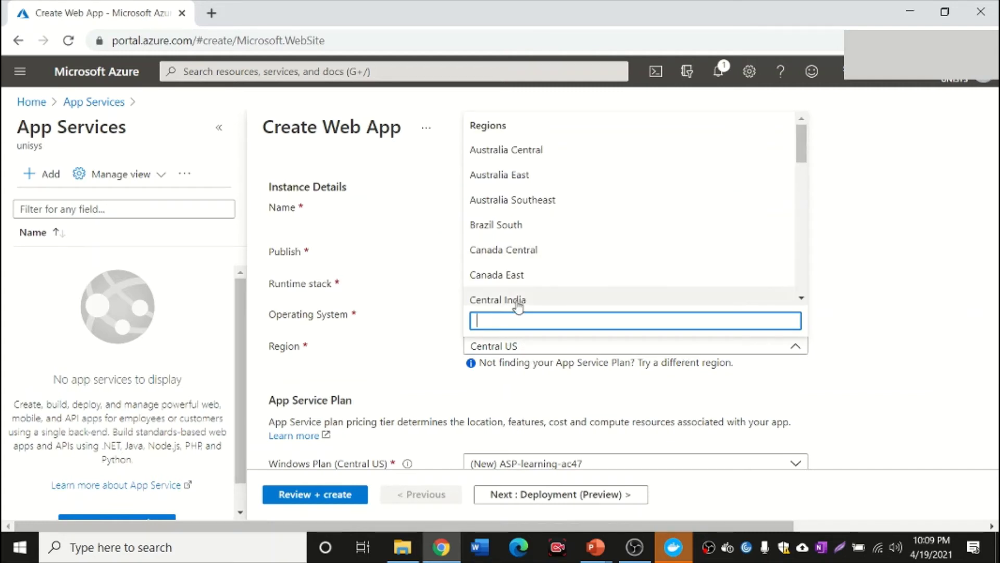
key(Escape)
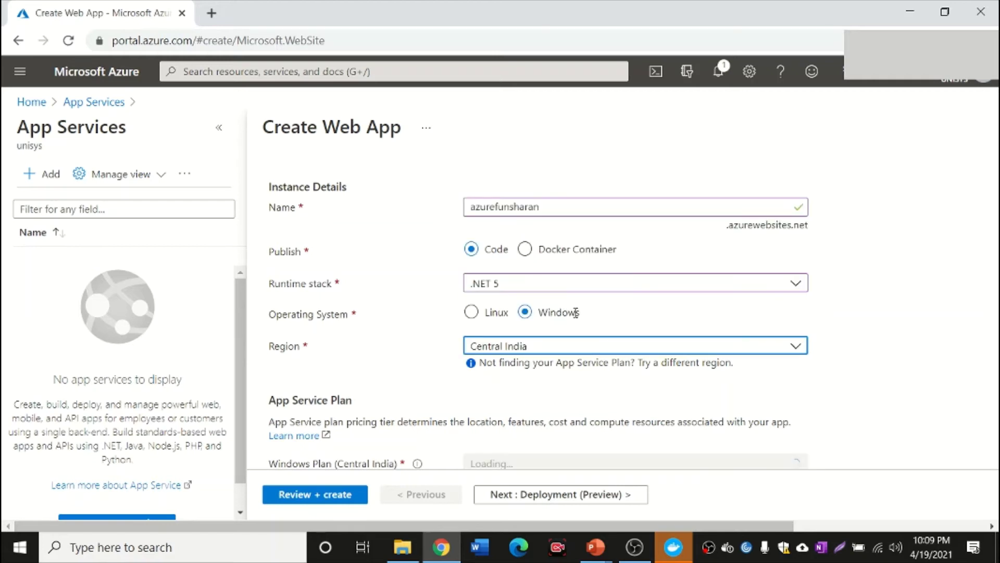
Open the App Service plan's size options and review the Isolated and Production pricing tiers
scroll(878, 371, down, 2)
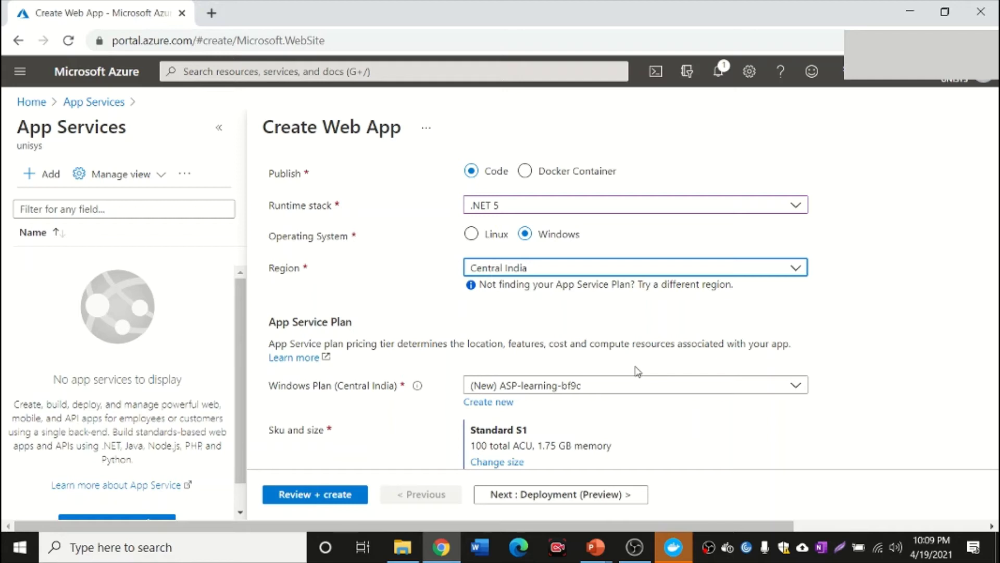
scroll(637, 371, down, 1)
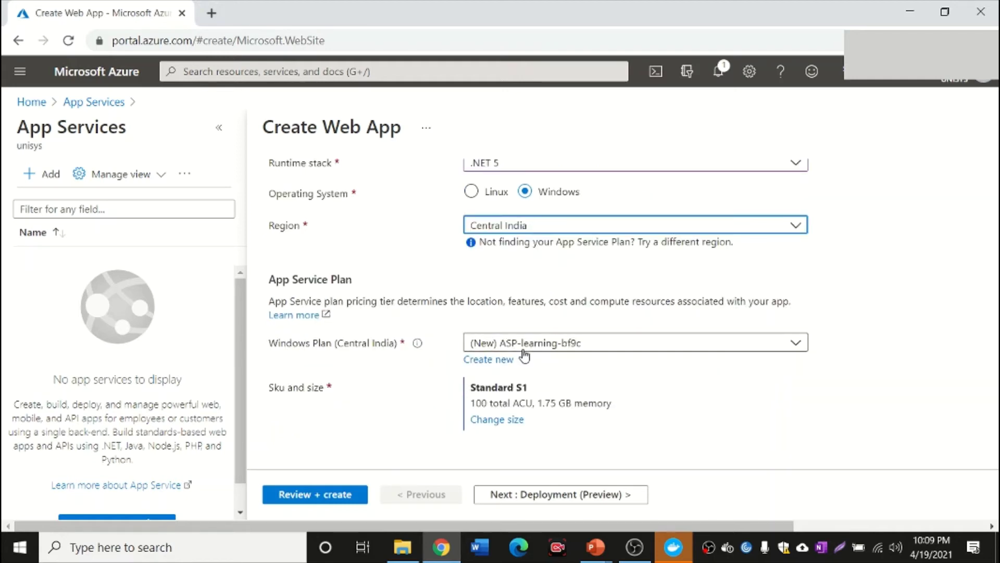
click(524, 350)
click(930, 348)
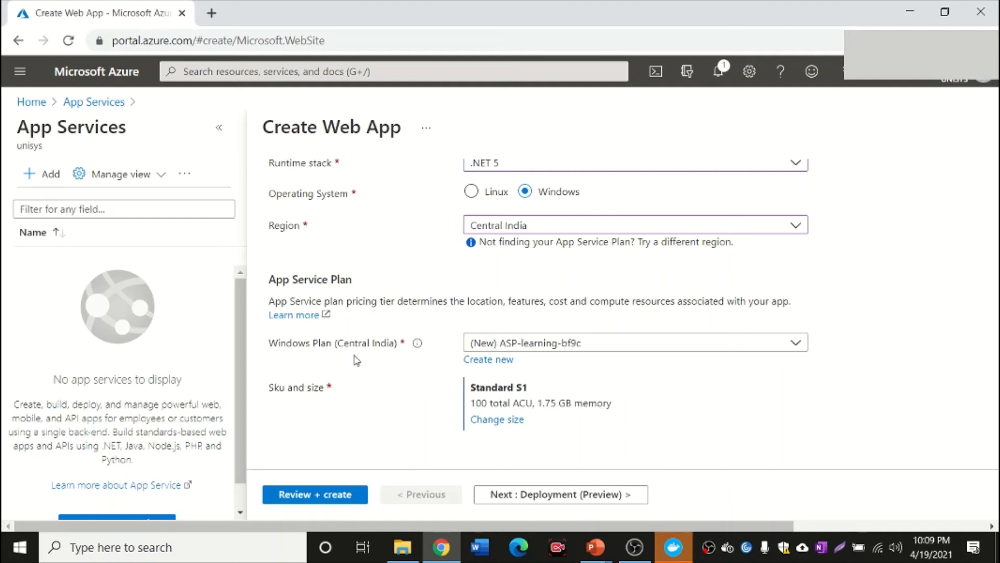
click(498, 420)
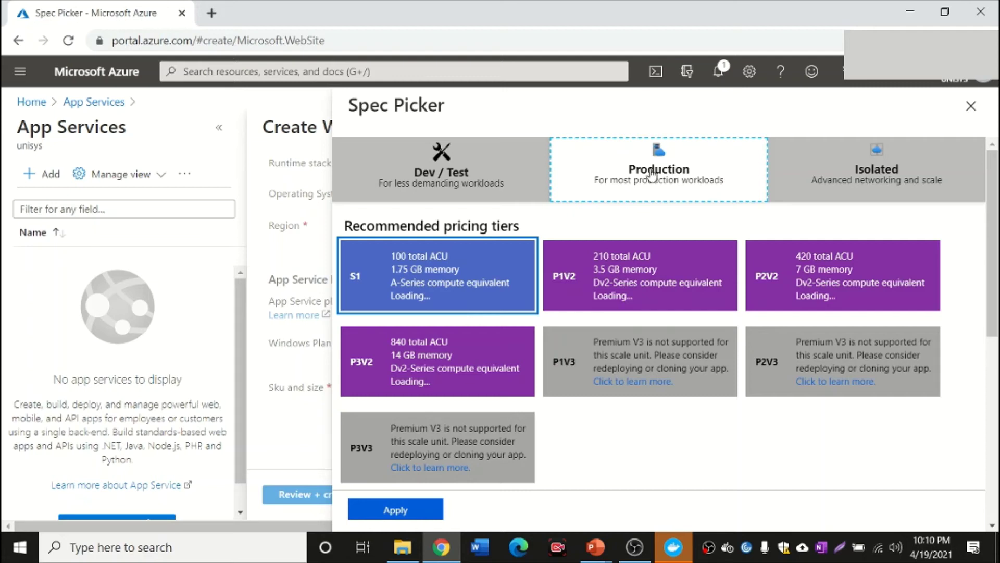
click(890, 175)
scroll(484, 392, down, 5)
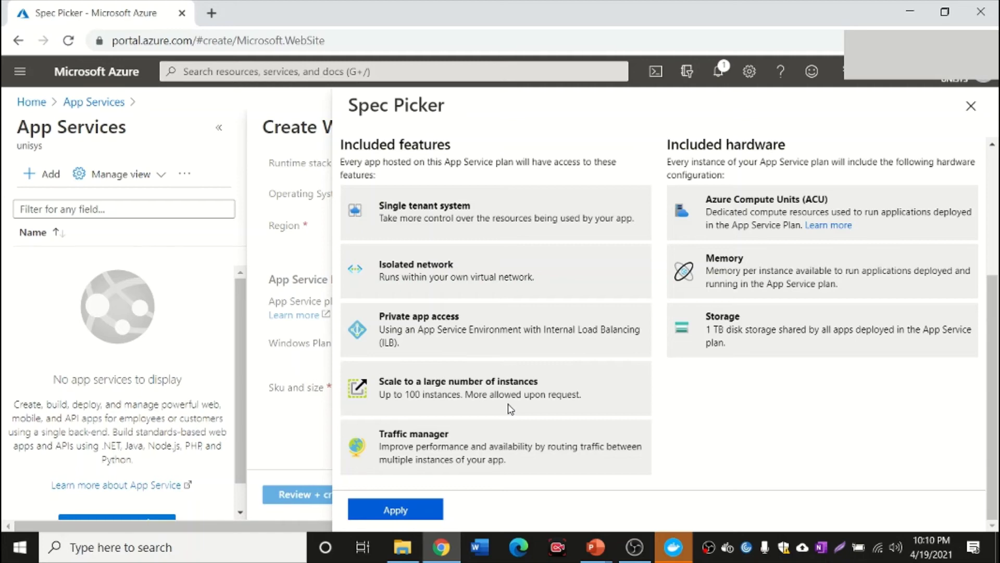
scroll(510, 409, up, 5)
click(670, 175)
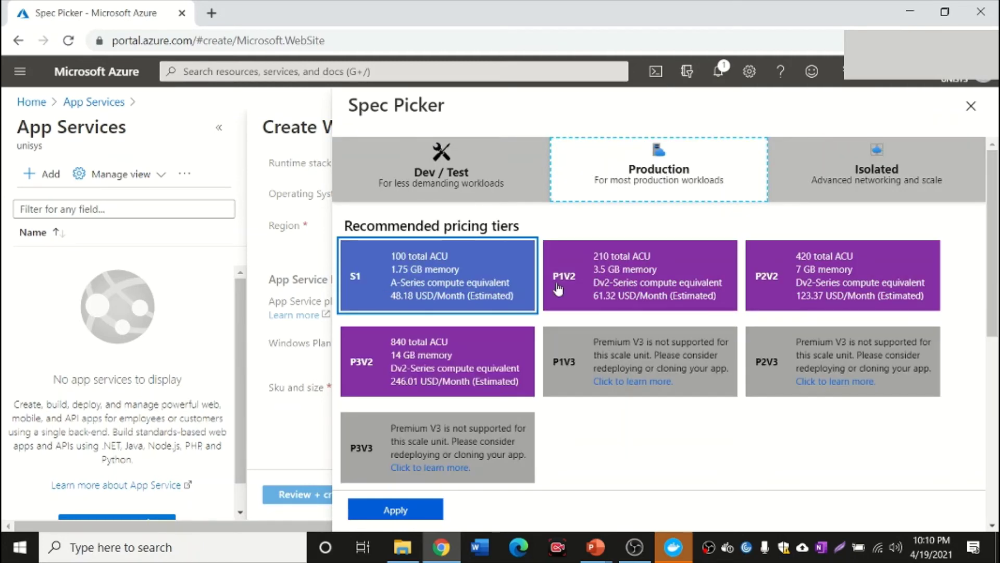
Review the Dev / Test tiers, including the additional ones, and apply the D1 shared size to the App Service plan
click(446, 176)
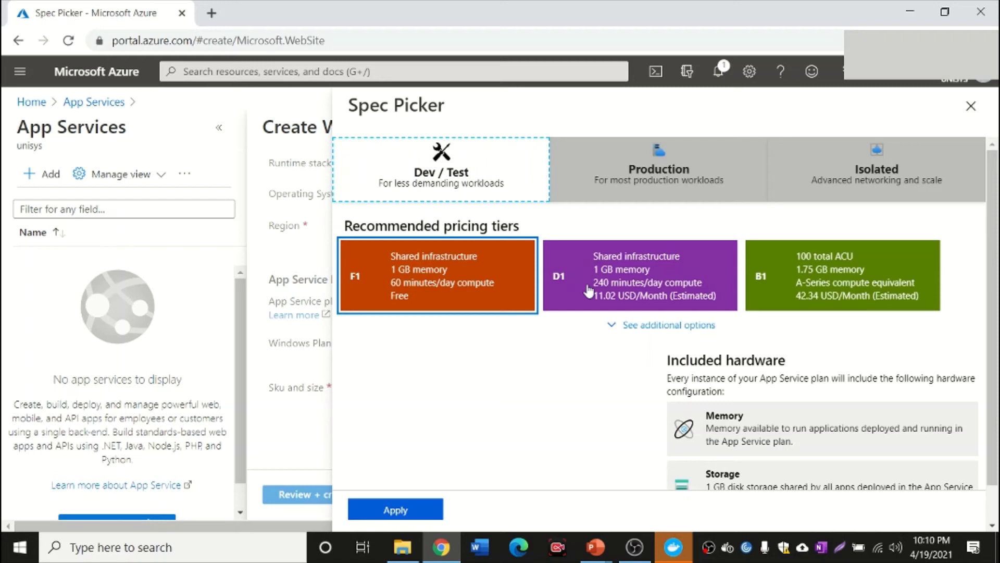
click(638, 326)
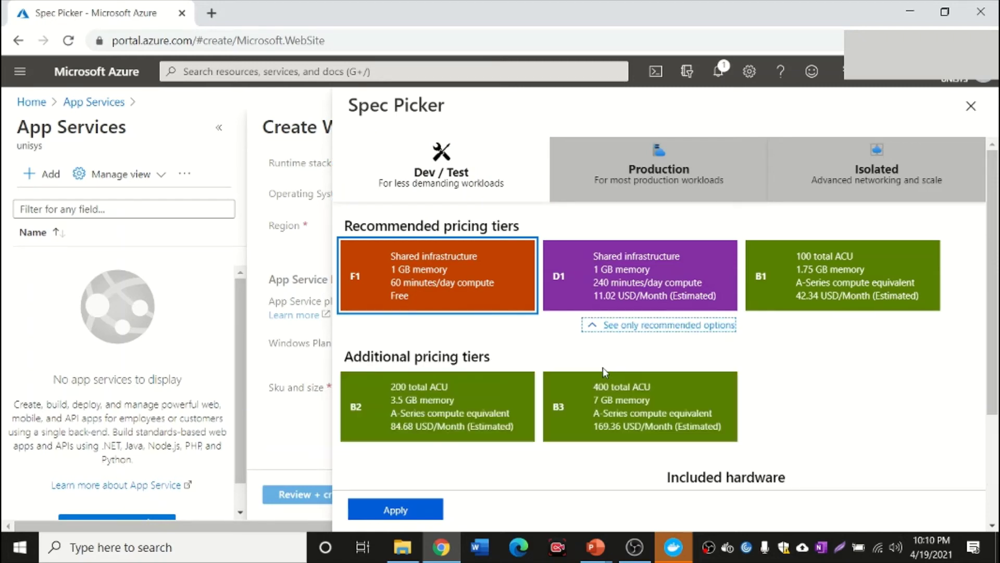
scroll(646, 426, down, 3)
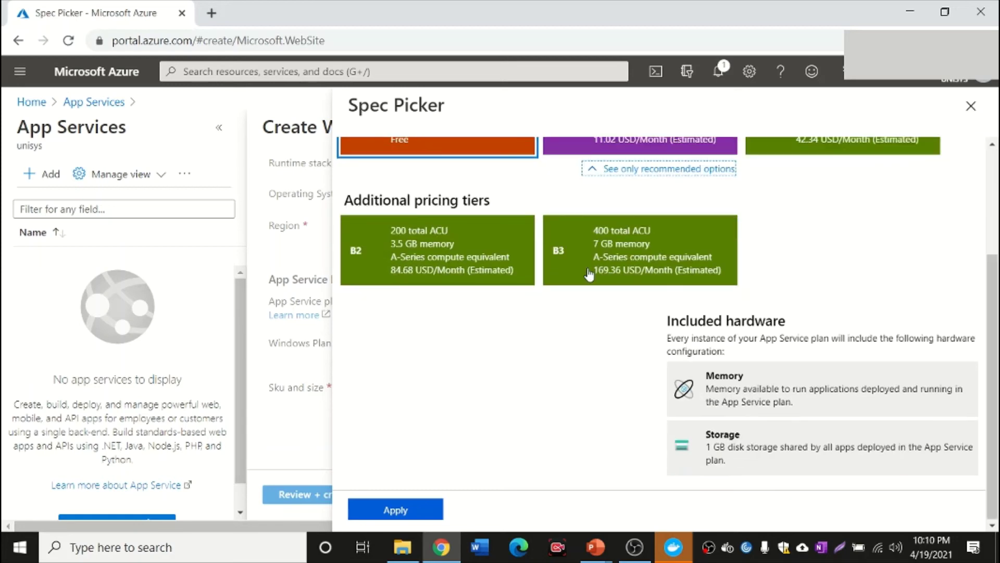
scroll(590, 258, up, 3)
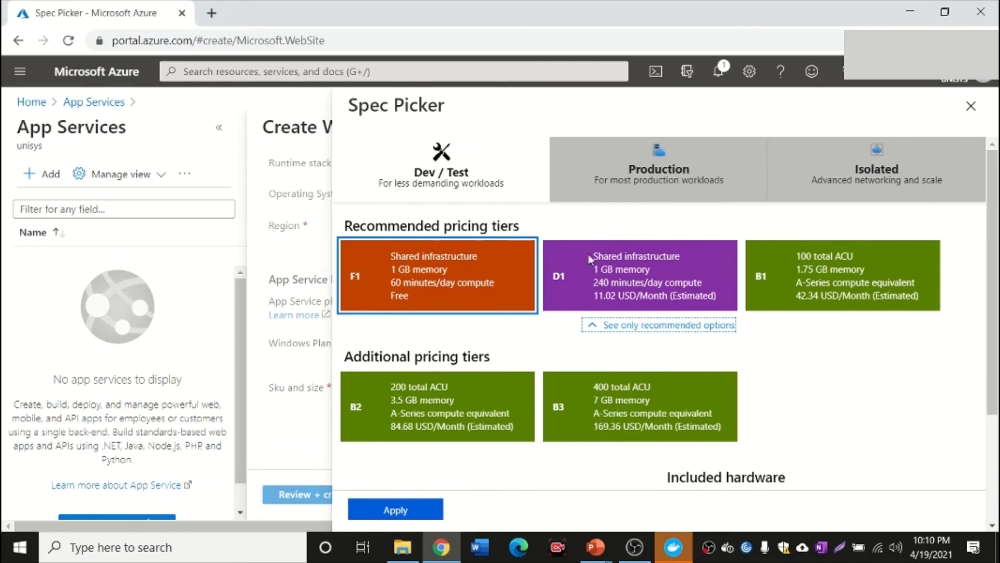
click(598, 298)
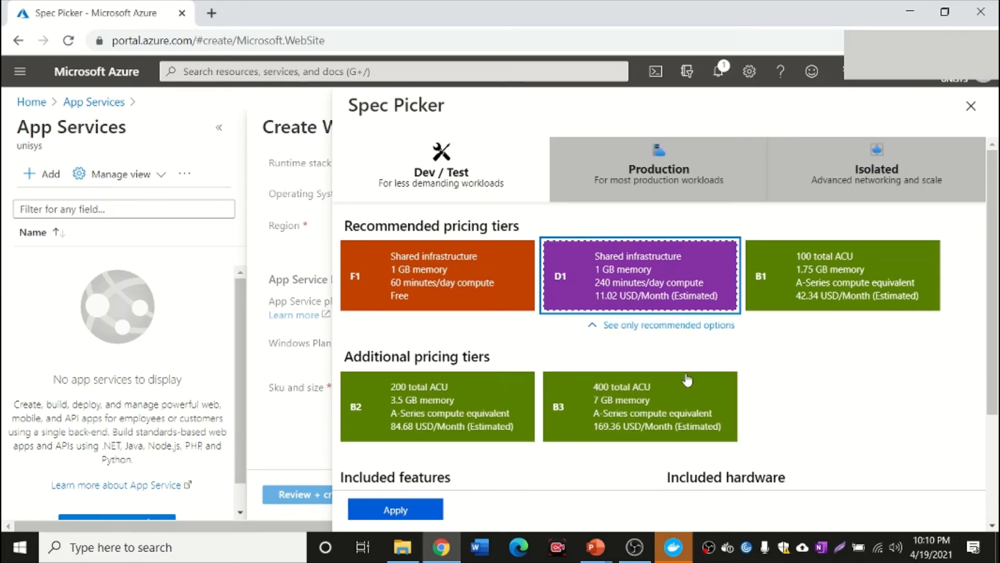
scroll(687, 380, down, 3)
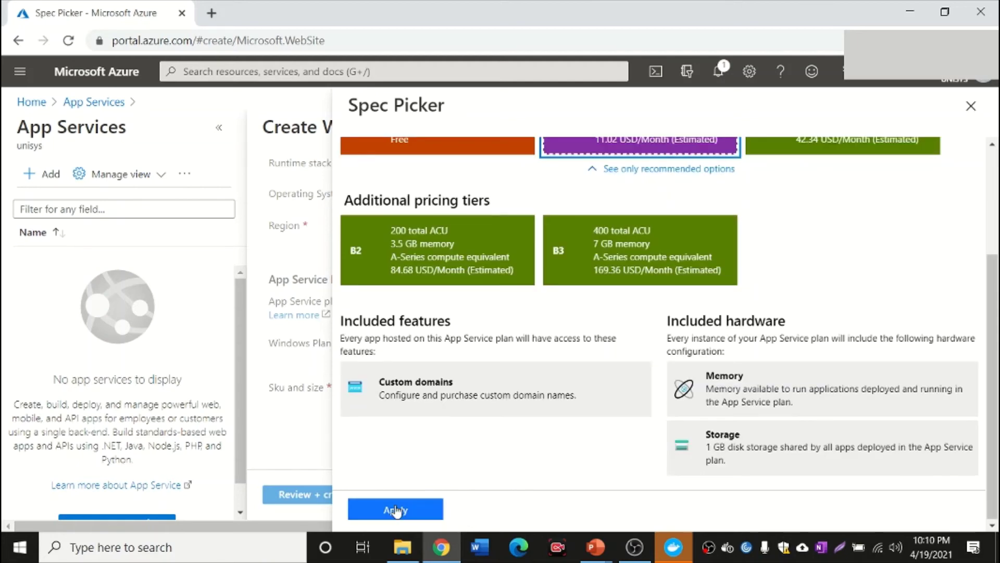
click(396, 511)
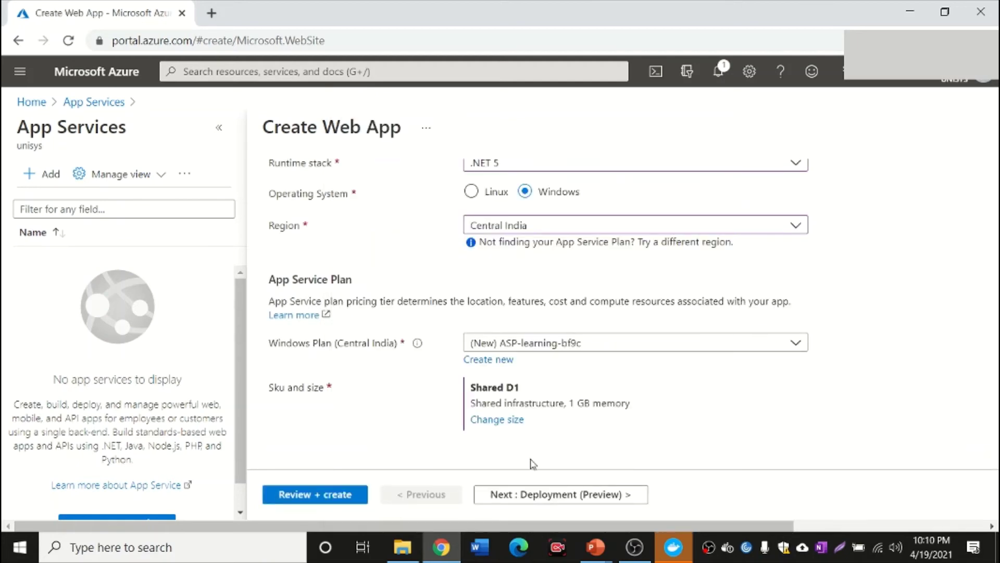
Leave continuous deployment disabled and turn off Application Insights for the web app
click(535, 495)
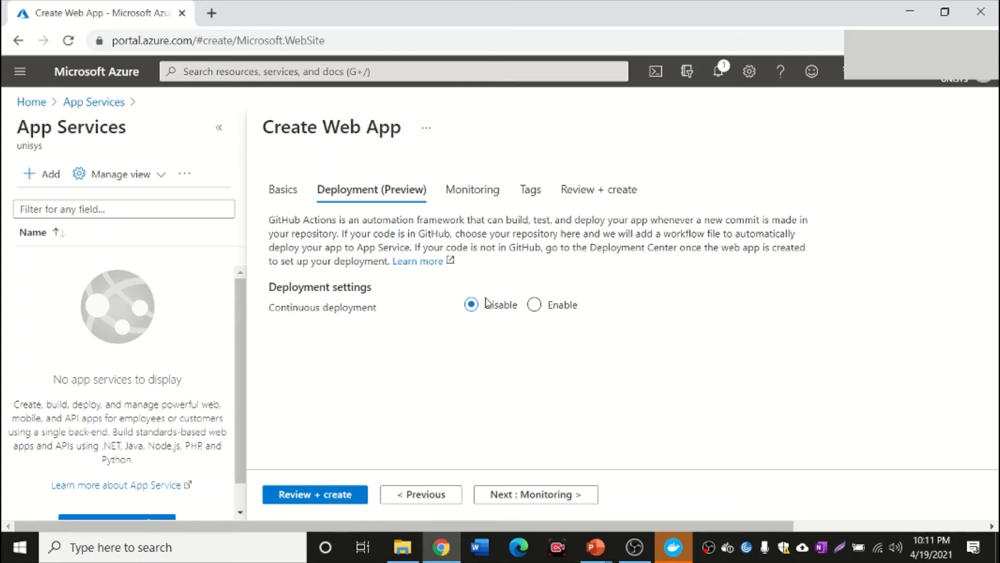
click(515, 501)
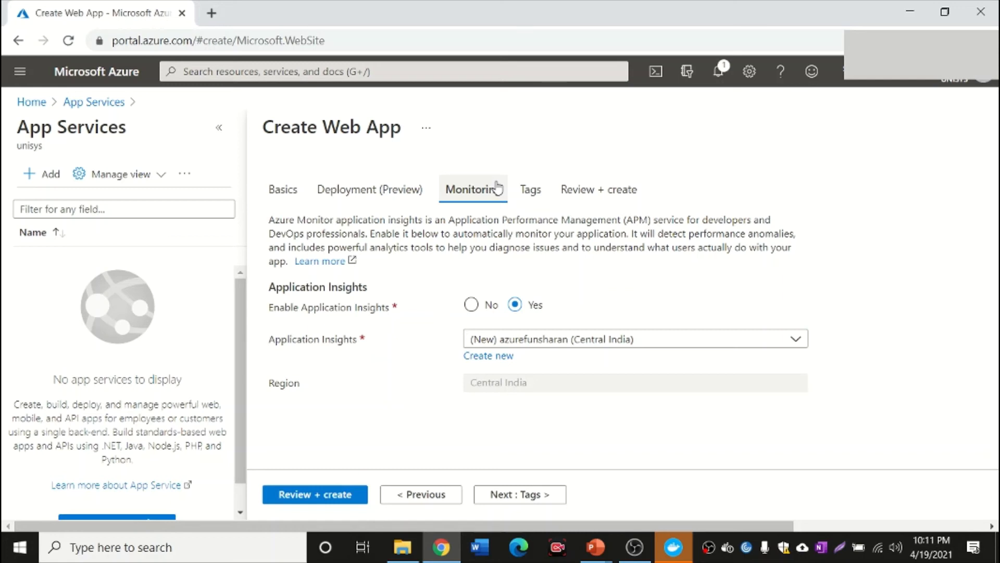
click(489, 310)
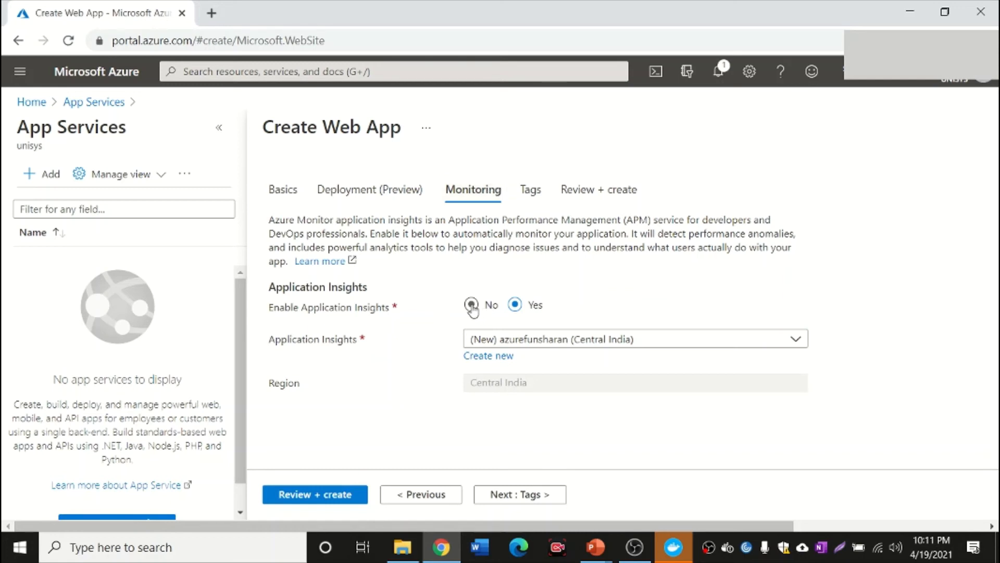
click(471, 307)
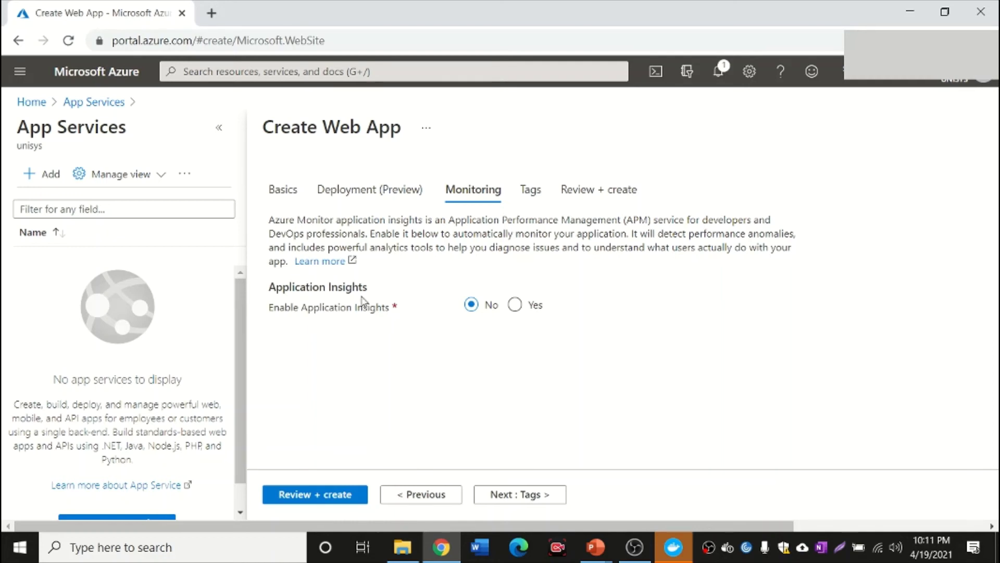
Create the web app without any tags and open the deployed resource
click(512, 498)
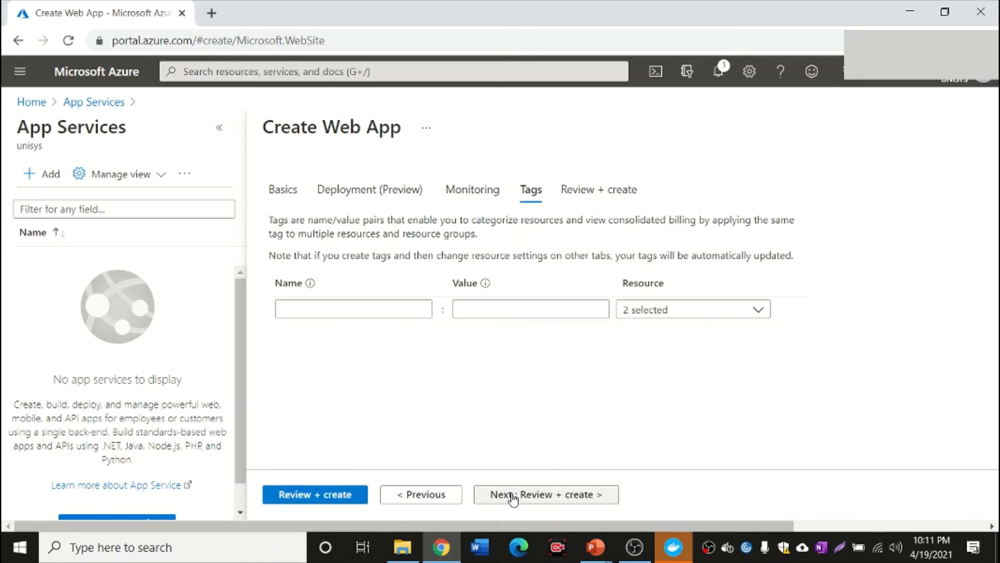
click(367, 311)
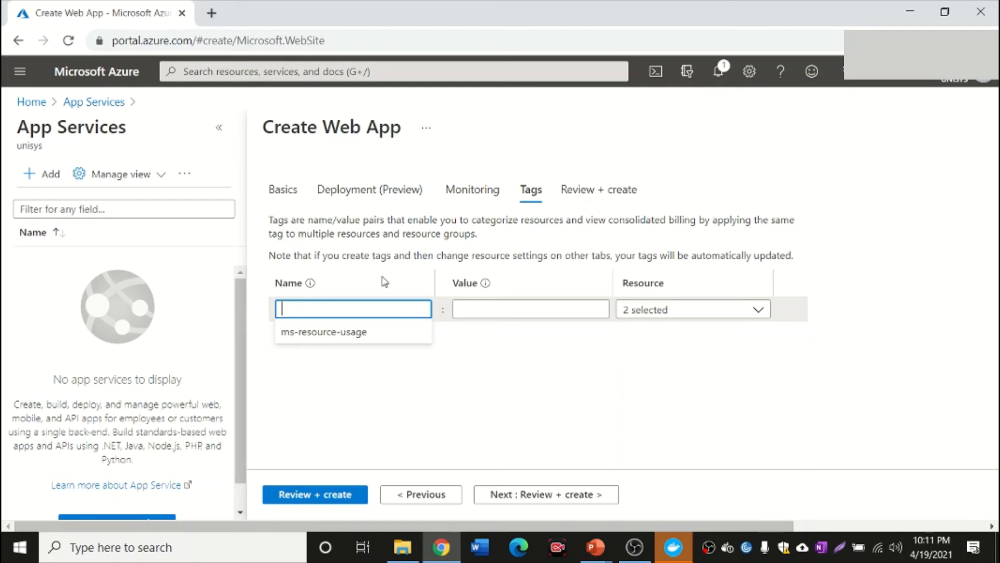
click(542, 500)
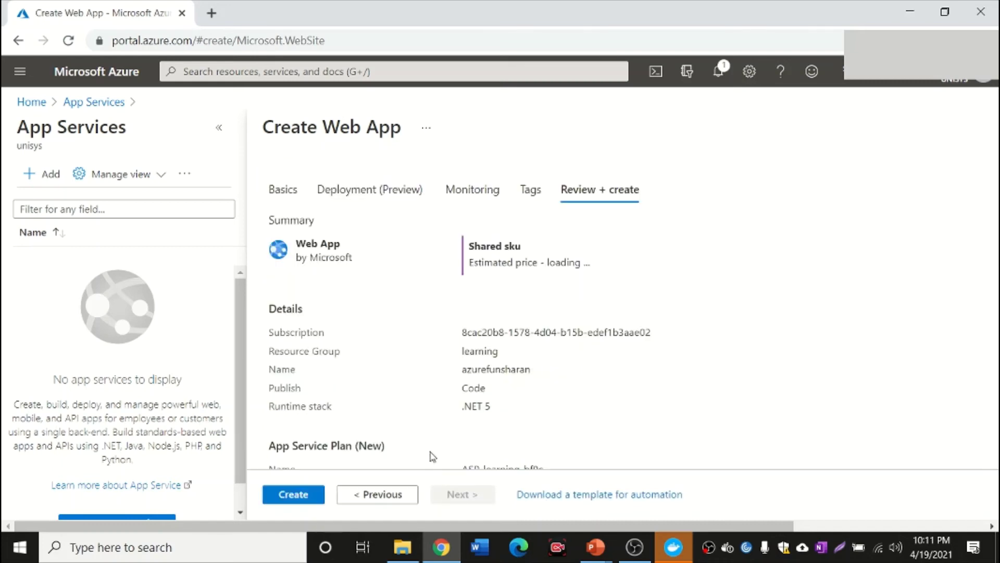
scroll(350, 292, down, 3)
click(301, 495)
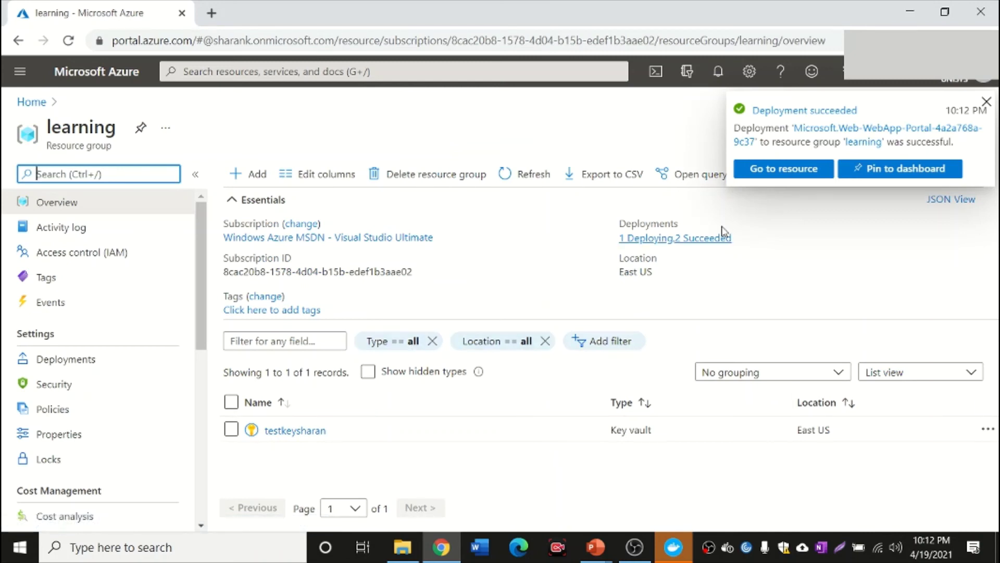
click(817, 168)
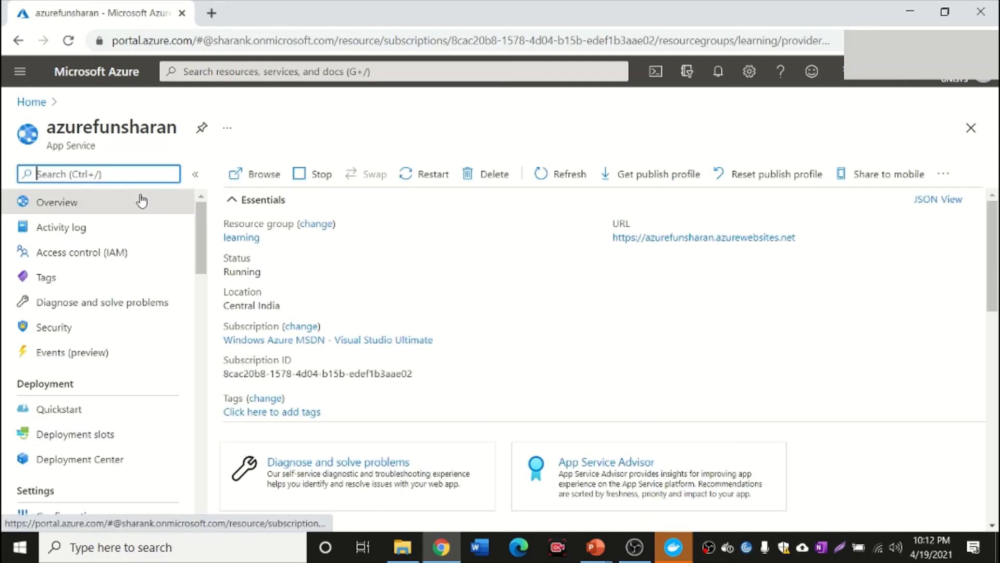
Launch the azurefunsharan website in a new browser tab and return to its App Service resource in the portal
click(251, 177)
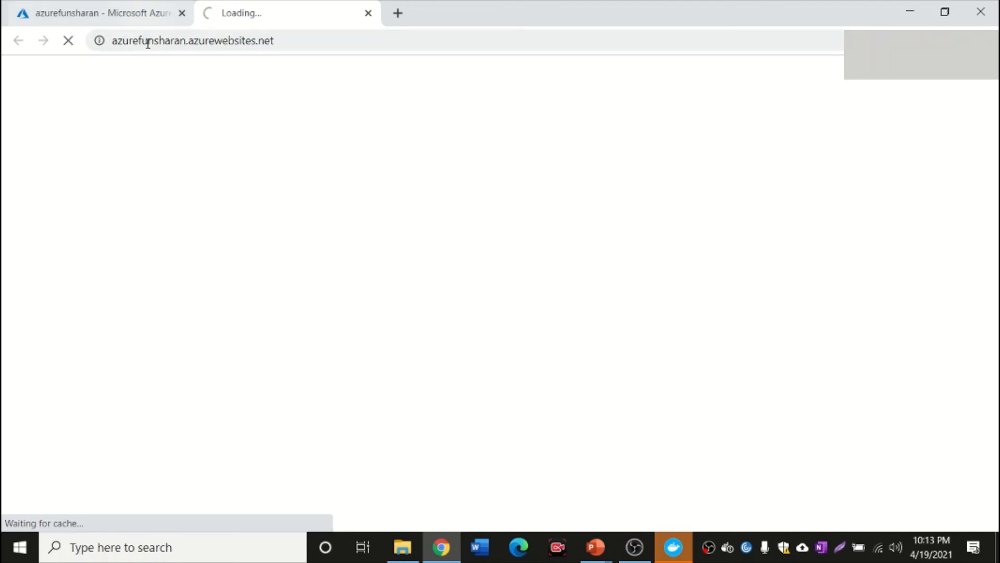
click(136, 14)
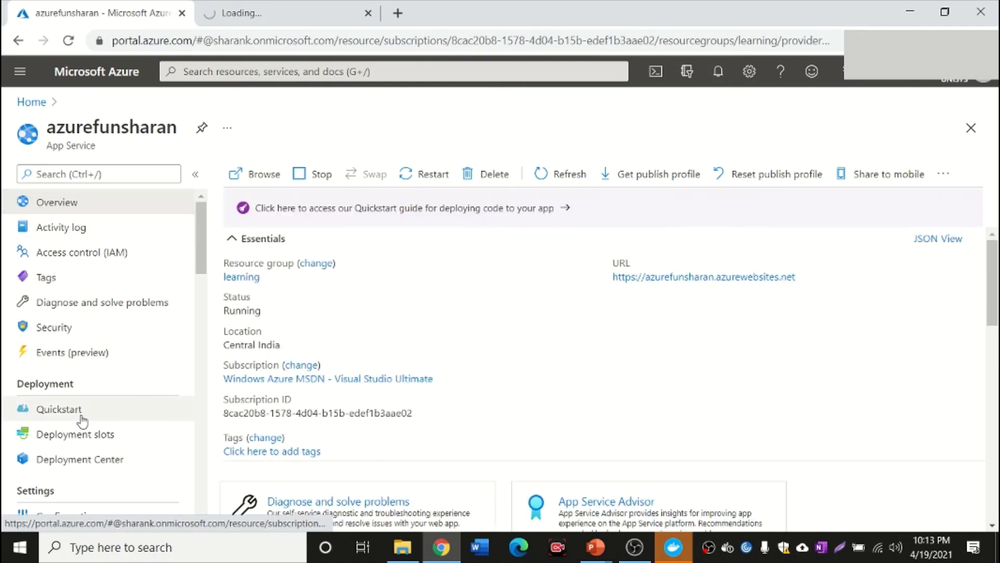
Open the web app's Configuration page and review its application settings and connection strings
scroll(82, 422, down, 2)
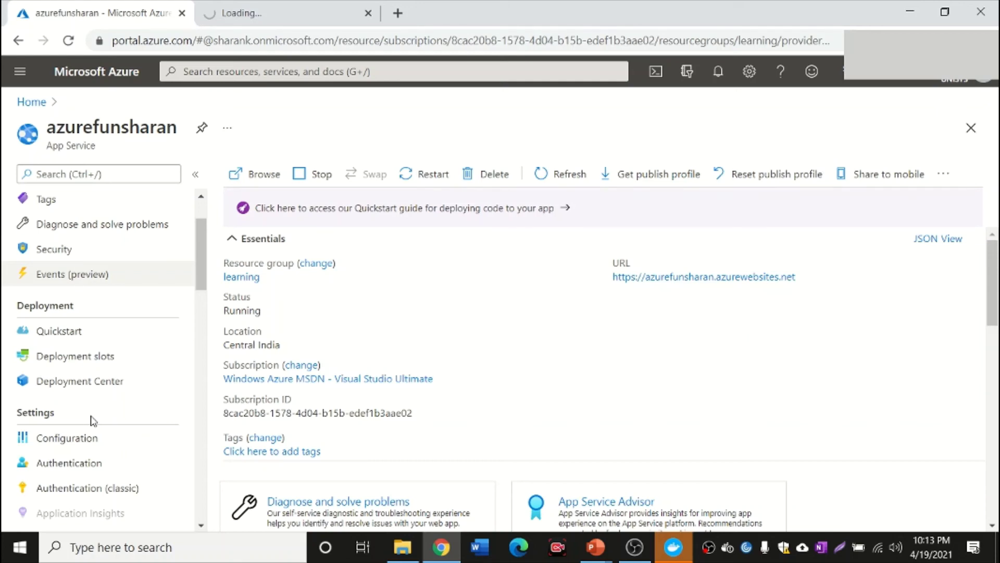
scroll(89, 420, up, 2)
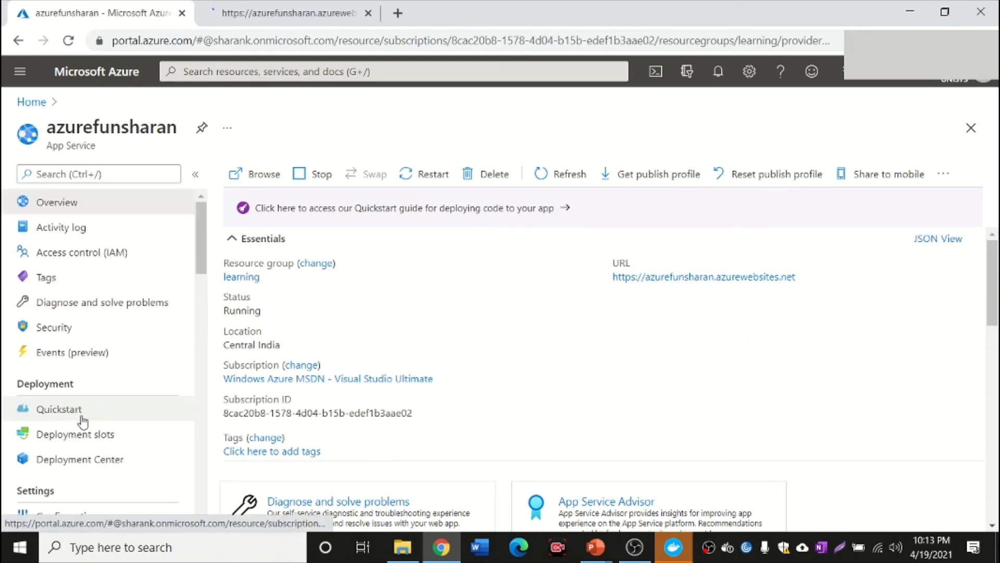
scroll(82, 421, down, 2)
click(87, 445)
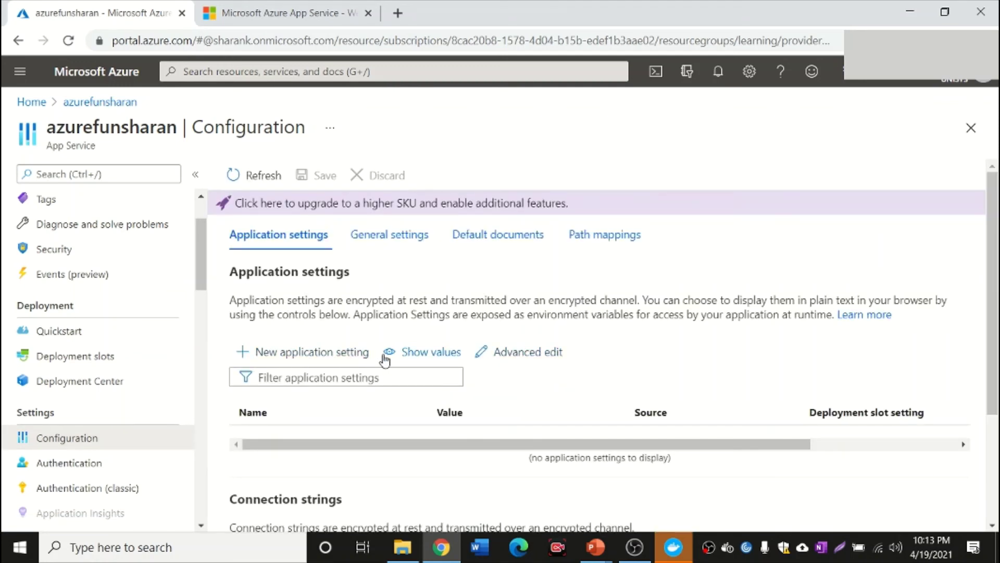
scroll(242, 411, down, 3)
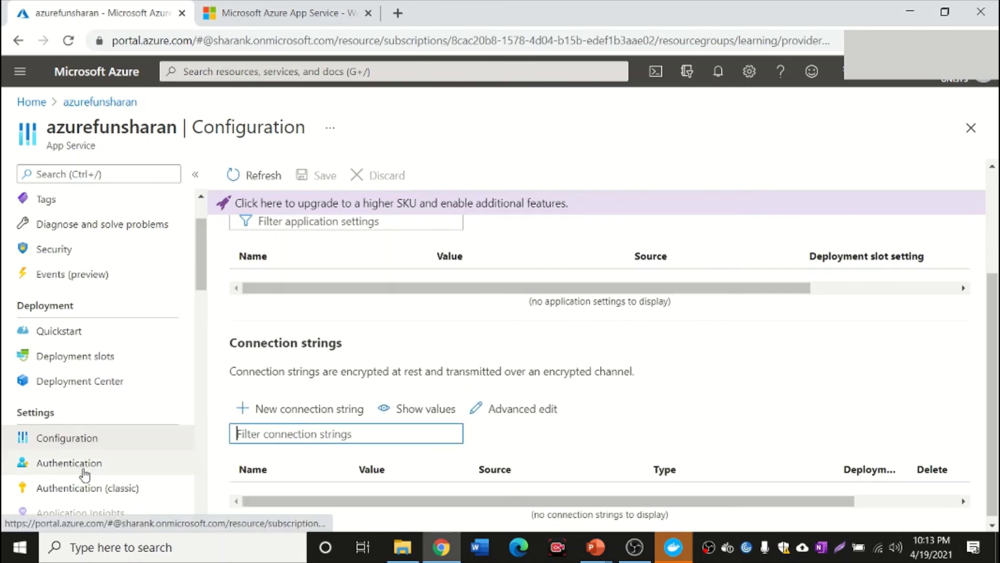
Open the web app's Backups page and look through the remaining settings, App Service plan, development tools and API options
scroll(106, 442, down, 3)
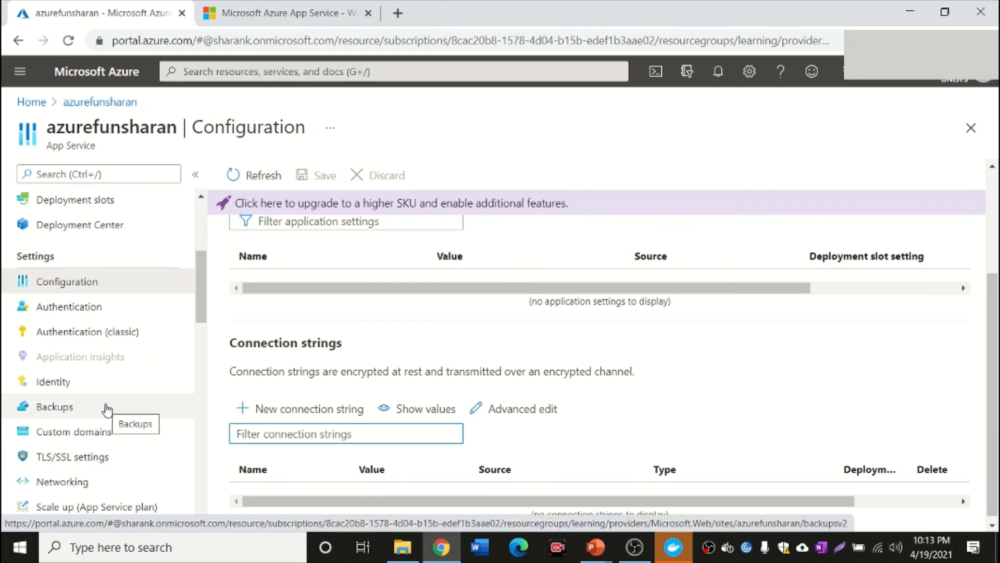
click(87, 414)
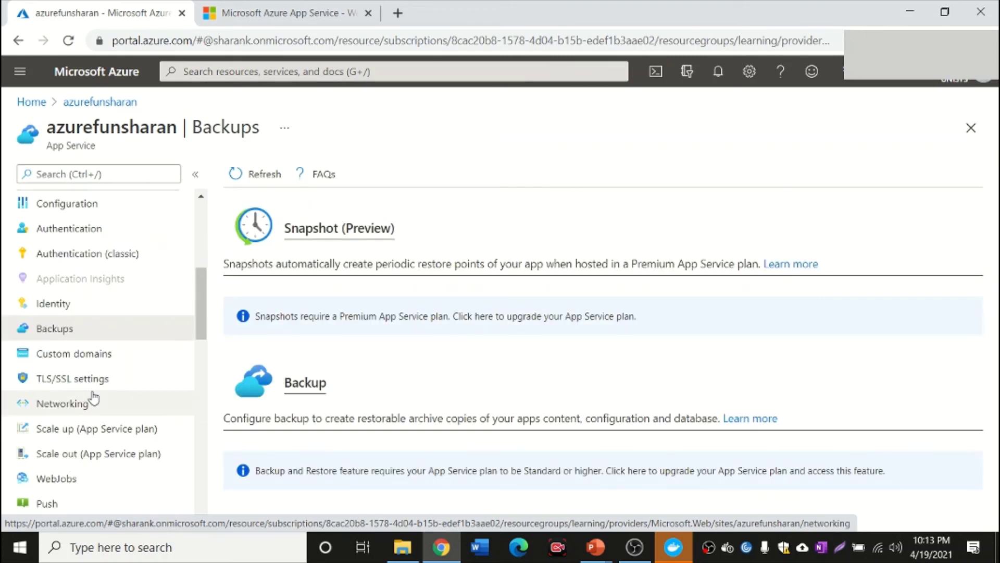
scroll(94, 399, down, 2)
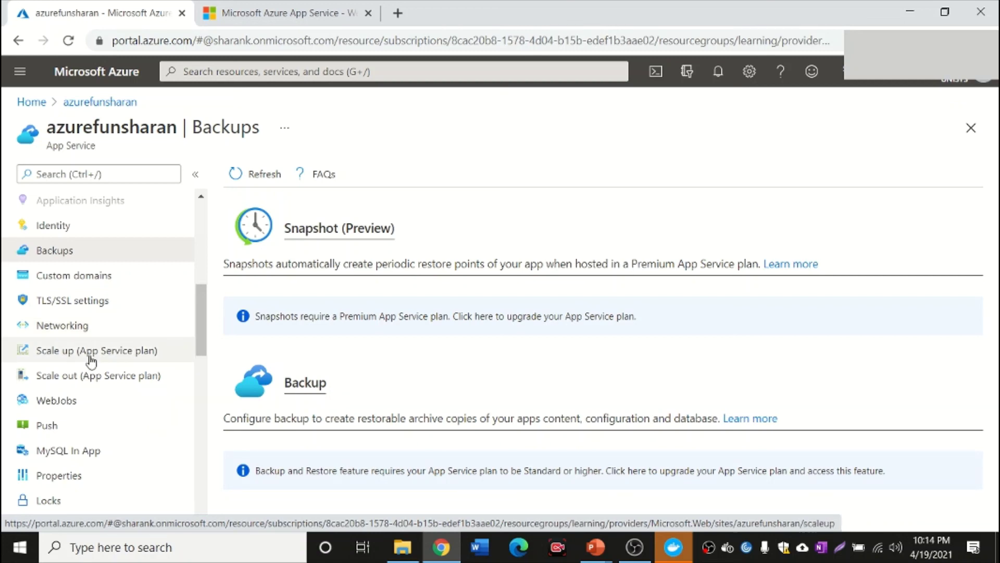
scroll(88, 432, down, 1)
scroll(89, 432, down, 1)
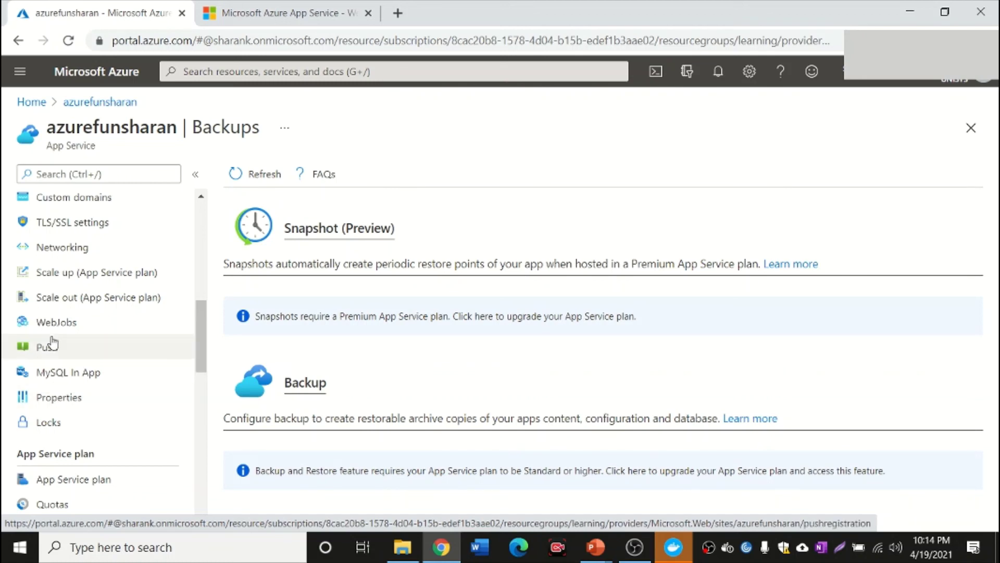
scroll(78, 427, down, 3)
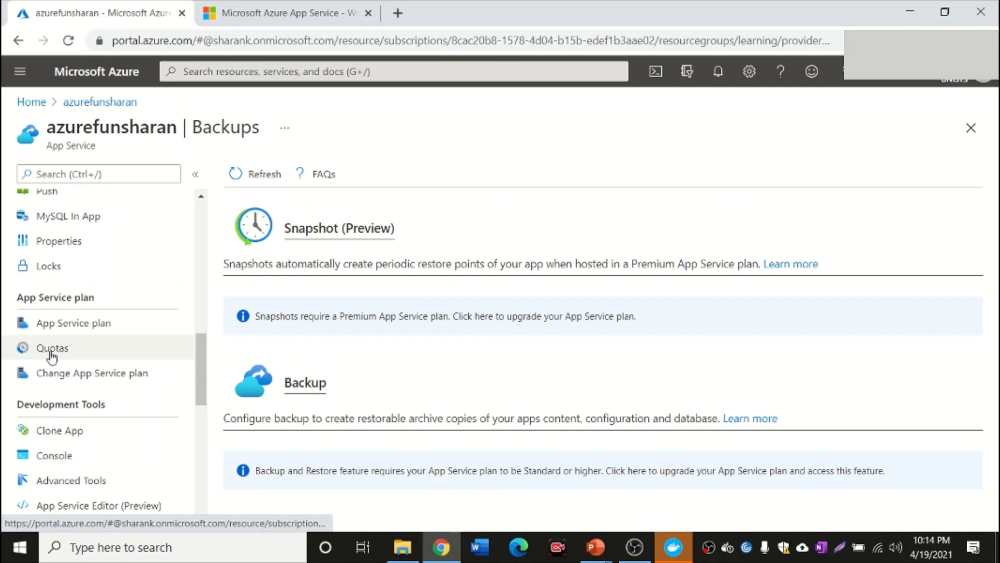
scroll(51, 356, down, 3)
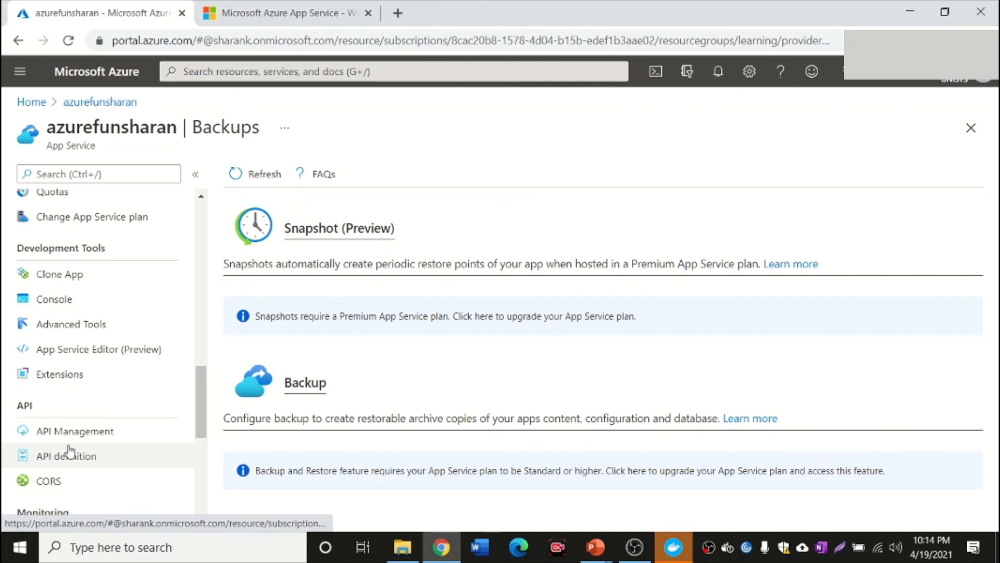
Open the web app's App Service plan and review its essentials, usage charts and available management options
scroll(70, 452, up, 6)
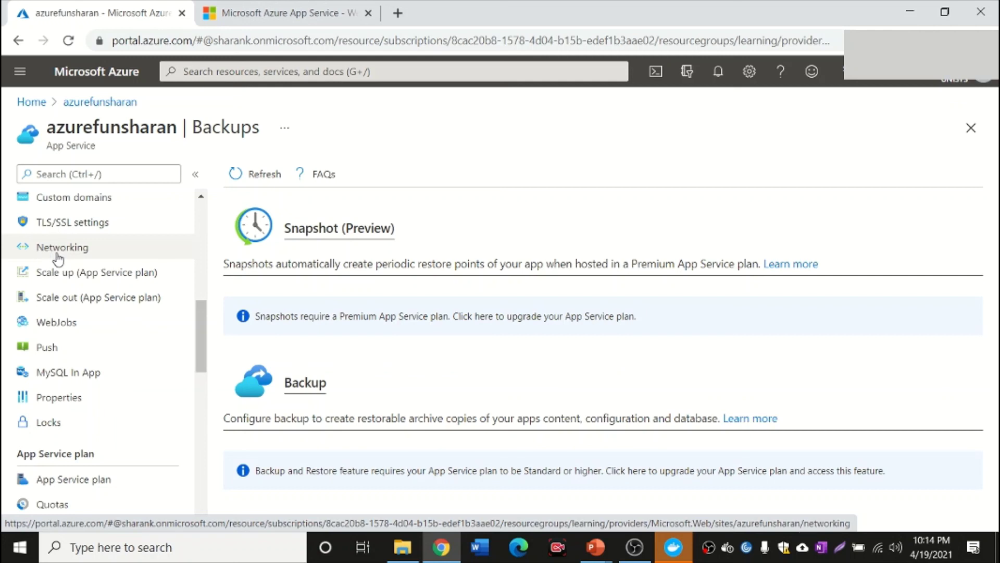
scroll(51, 405, down, 2)
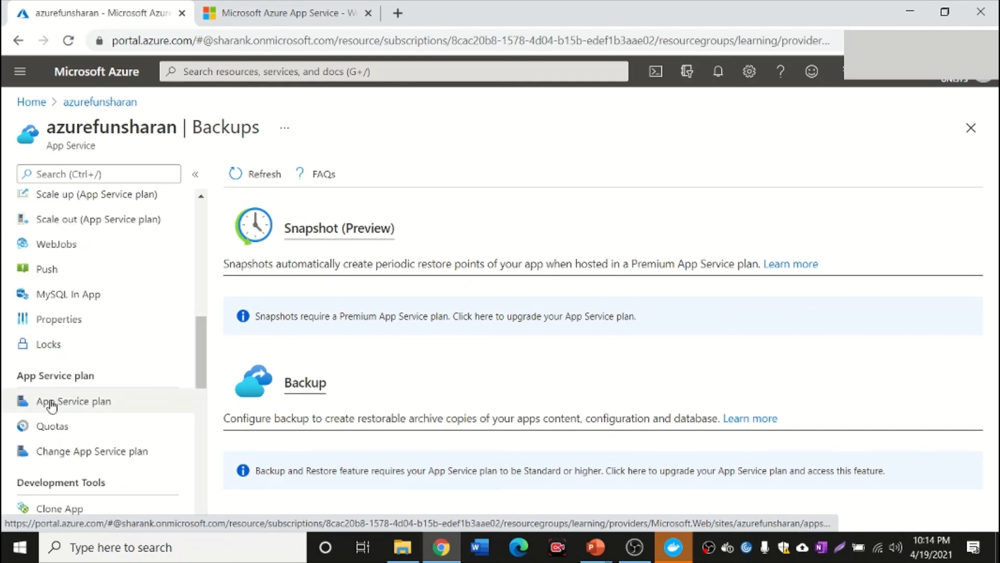
click(51, 402)
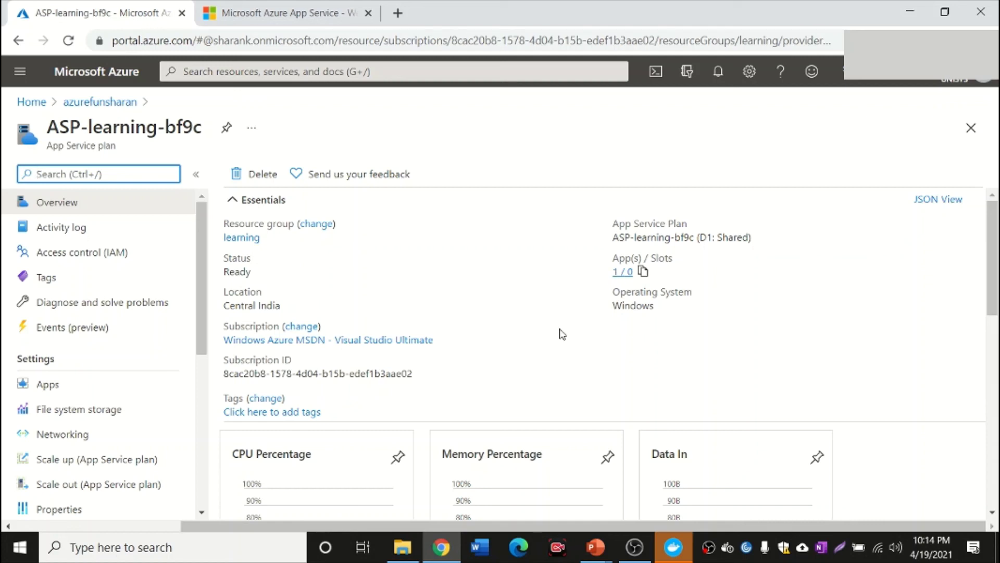
scroll(563, 334, down, 6)
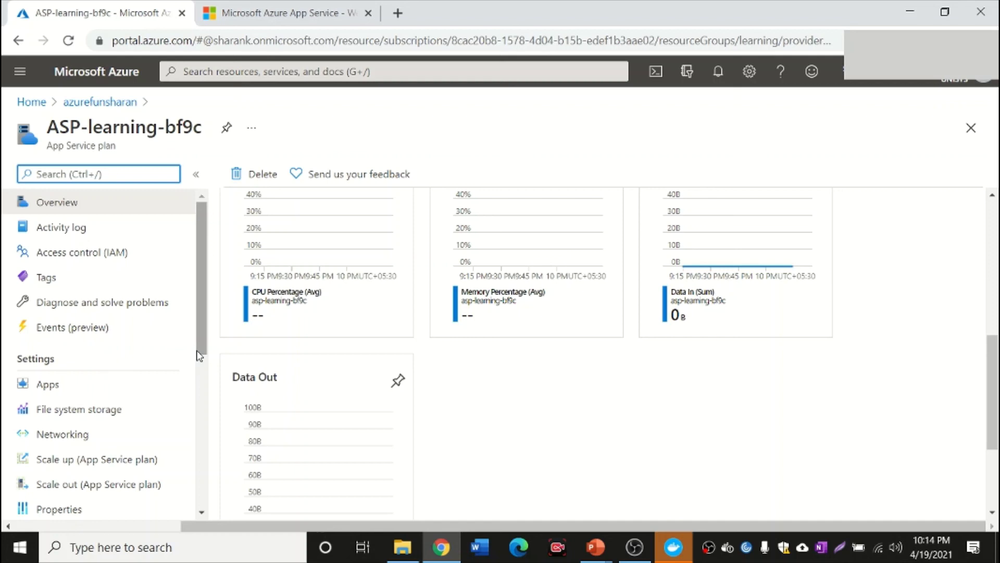
drag(201, 350, 212, 470)
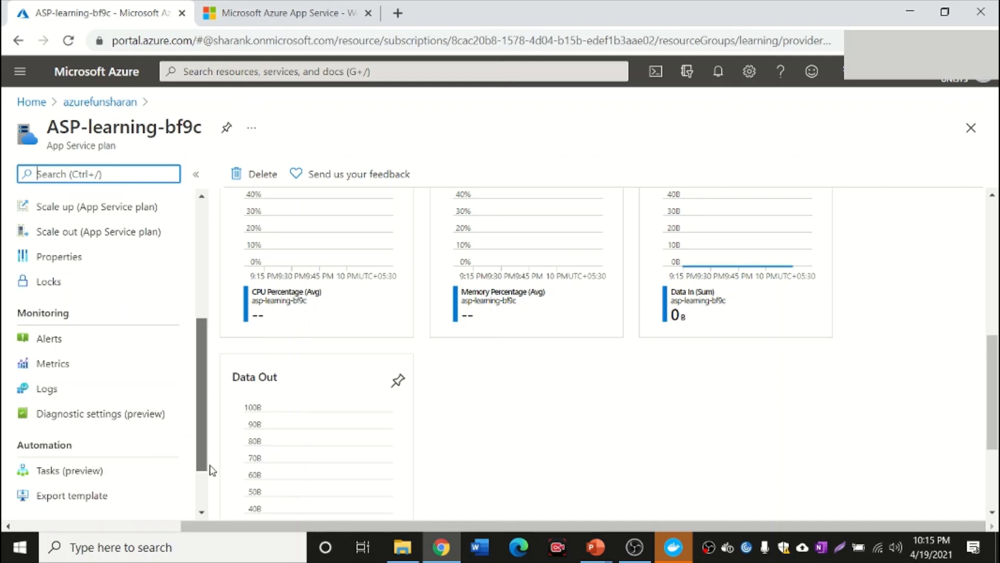